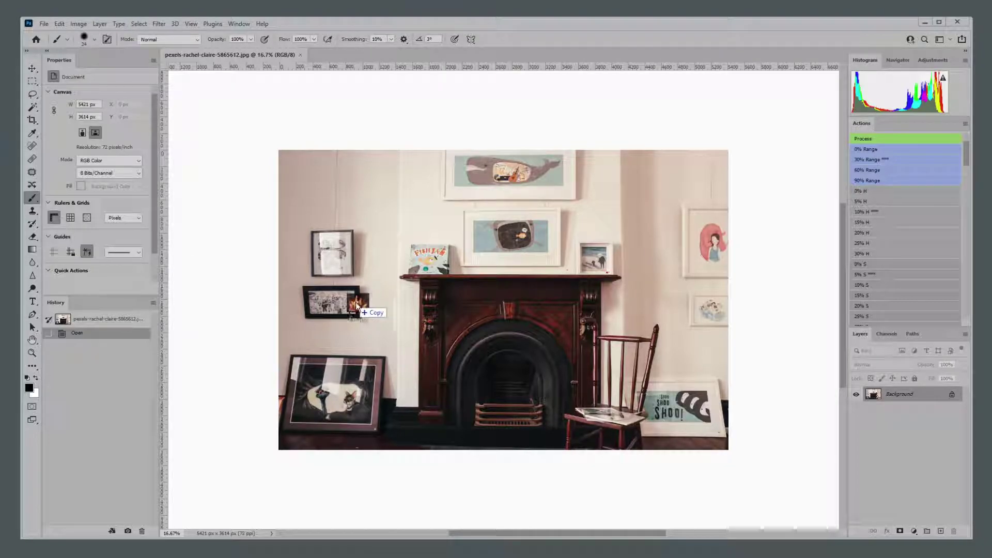
Step: Place fire.jpg as a smart object, enlarged and positioned over the fireplace
left_click_drag(348, 295, 406, 310)
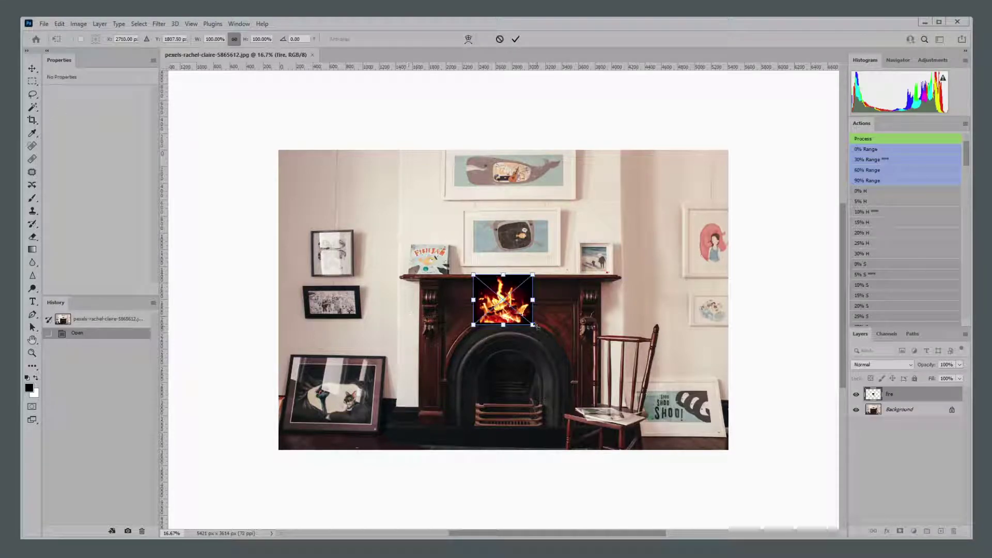
mouse_move(537, 327)
left_mouse_down()
mouse_move(696, 464)
mouse_move(558, 338)
mouse_move(634, 402)
left_mouse_up()
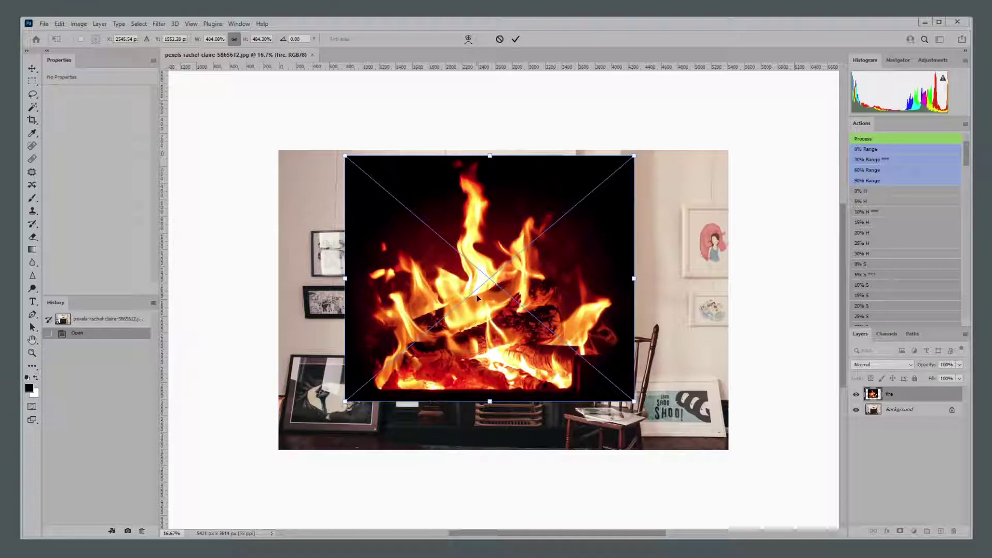
left_click_drag(541, 224, 555, 247)
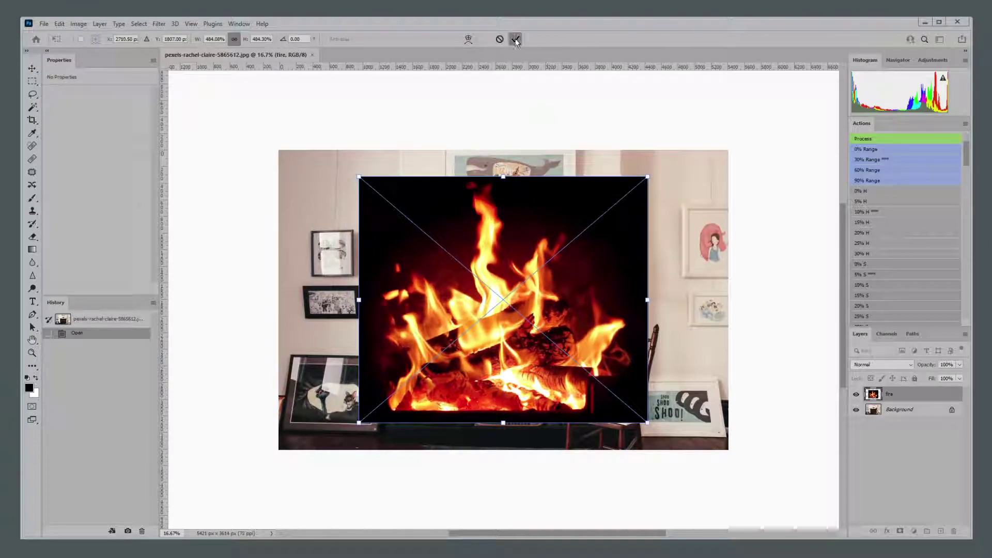
left_click(515, 40)
Step: Set the fire layer's blend mode to Screen
left_click(878, 364)
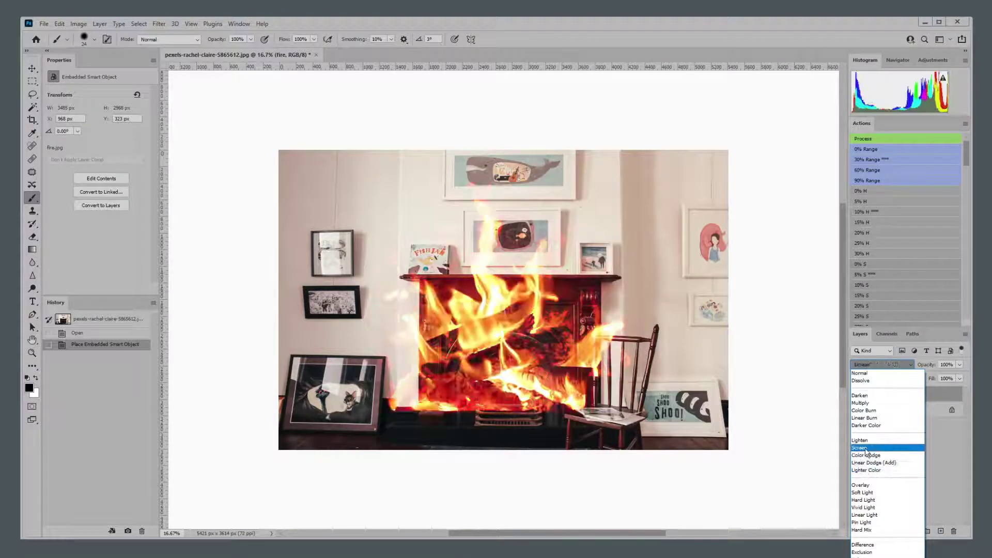
left_click(866, 449)
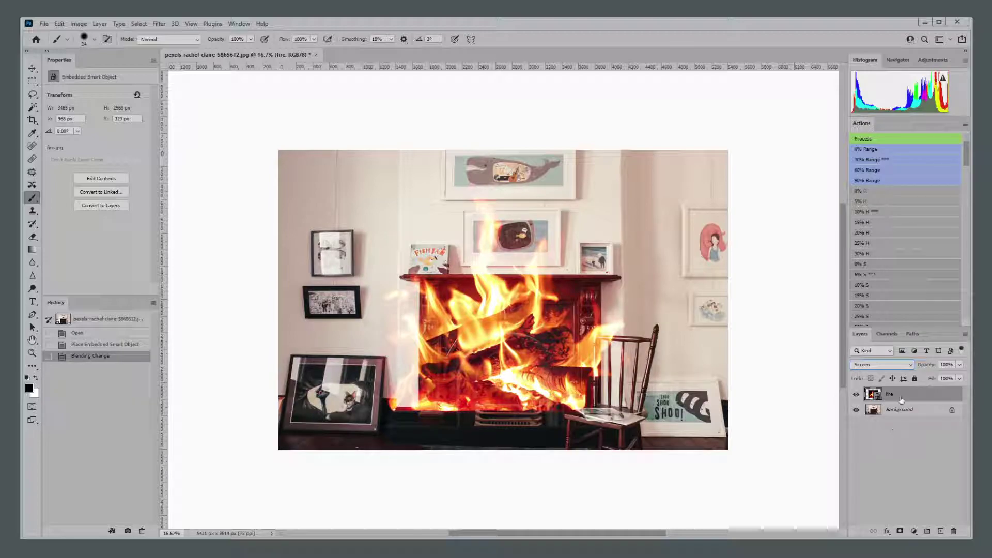
Step: Free Transform the fire smaller and fit it into the grate opening
key("ctrl+t")
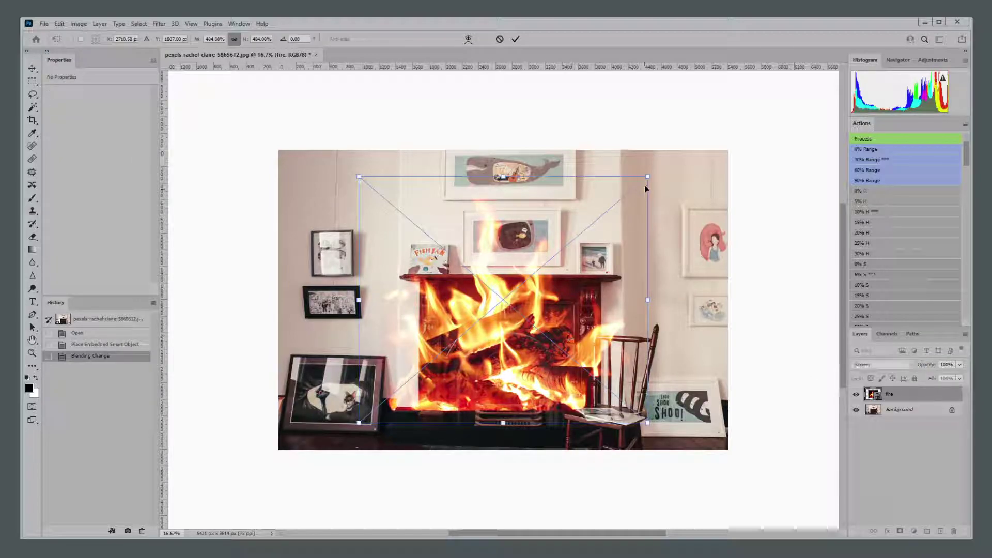
left_click_drag(644, 184, 478, 321)
scroll(509, 439, "up", 3)
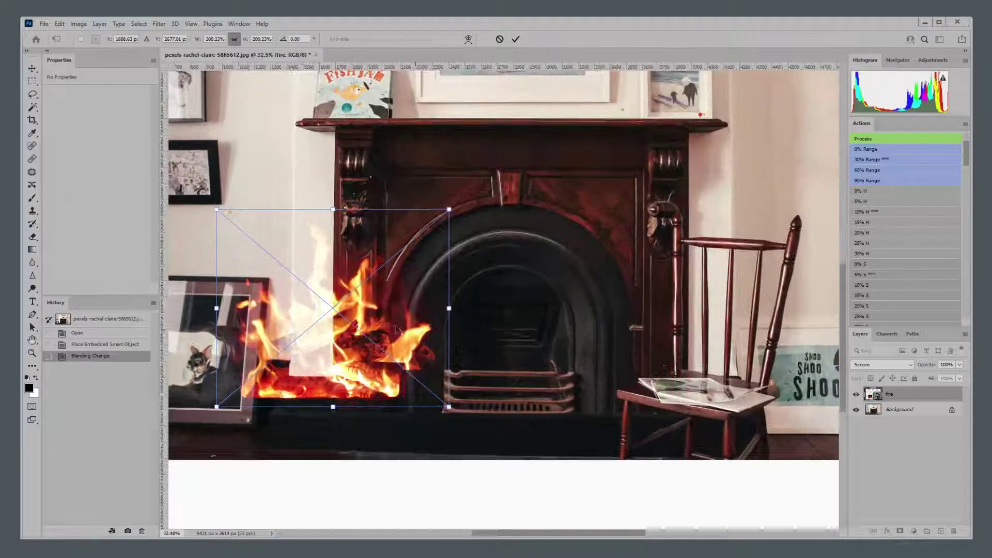
left_click_drag(463, 333, 656, 352)
mouse_move(642, 228)
left_mouse_down()
mouse_move(539, 298)
mouse_move(552, 355)
left_mouse_up()
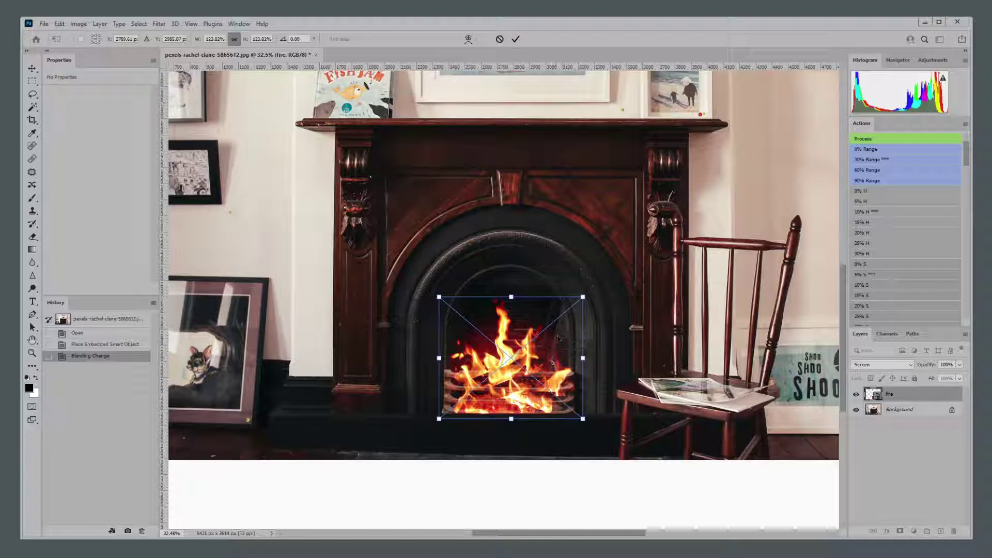
left_click_drag(583, 297, 569, 308)
left_click_drag(551, 349, 558, 348)
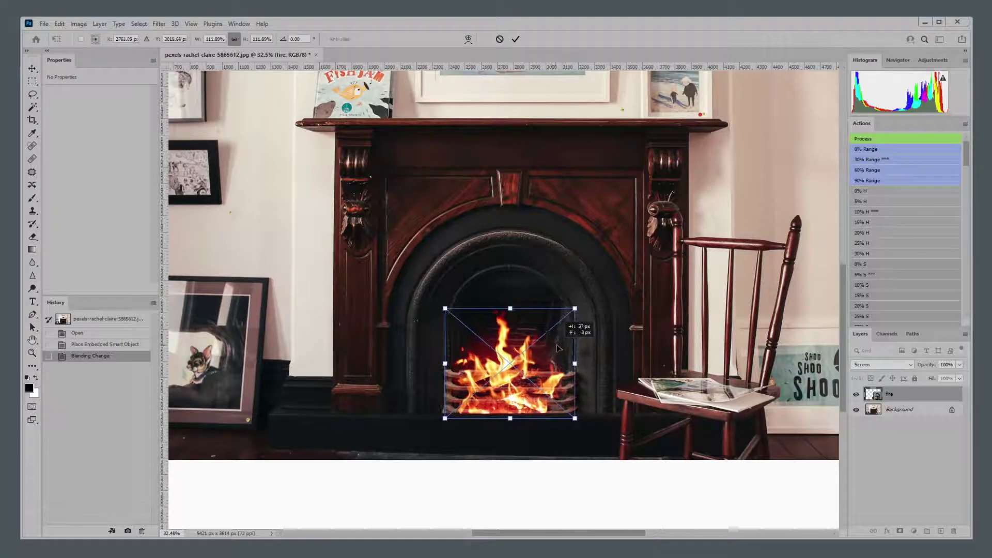
Step: Distort the fire's top corners inward, apply the transform, and rasterize the fire layer
right_click(556, 351)
left_click(568, 417)
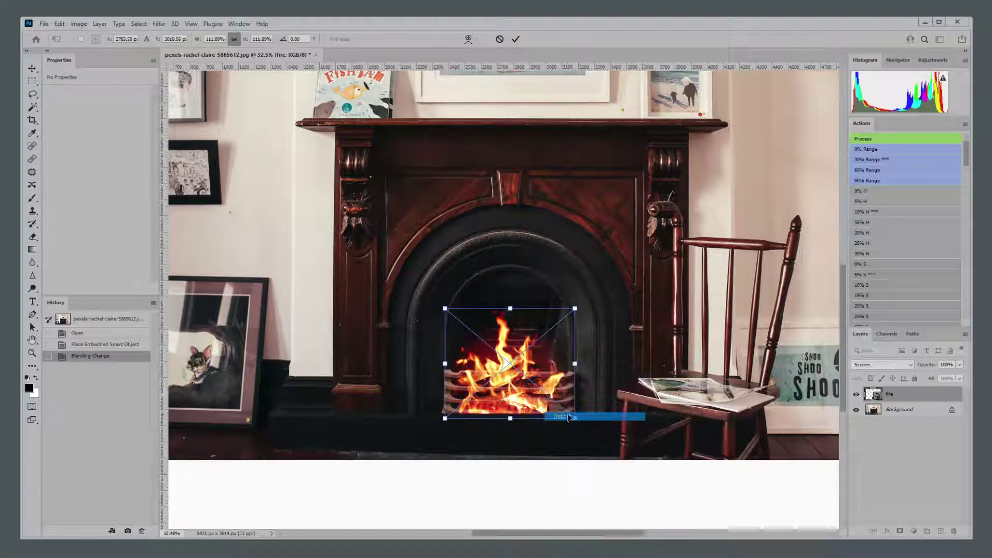
left_click_drag(445, 309, 459, 304)
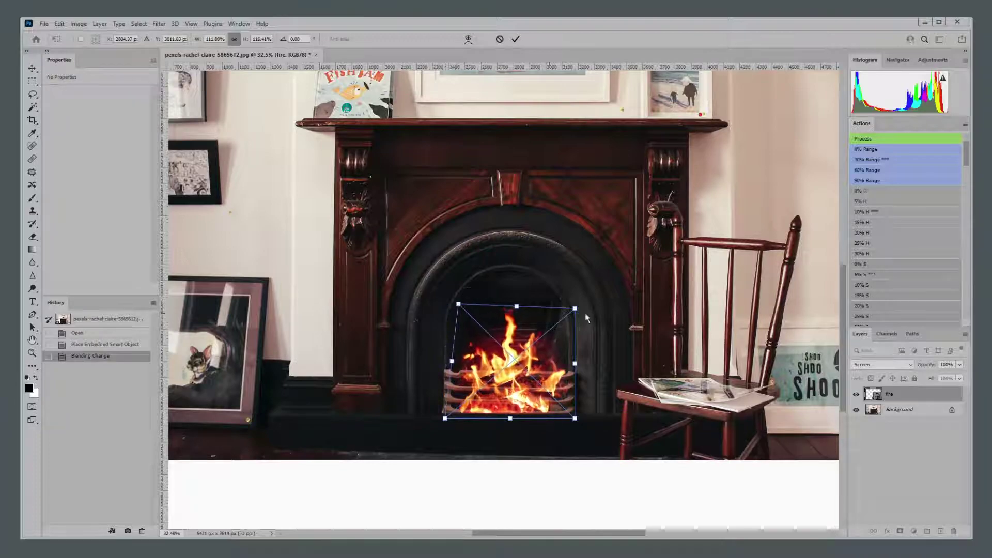
left_click_drag(575, 308, 566, 308)
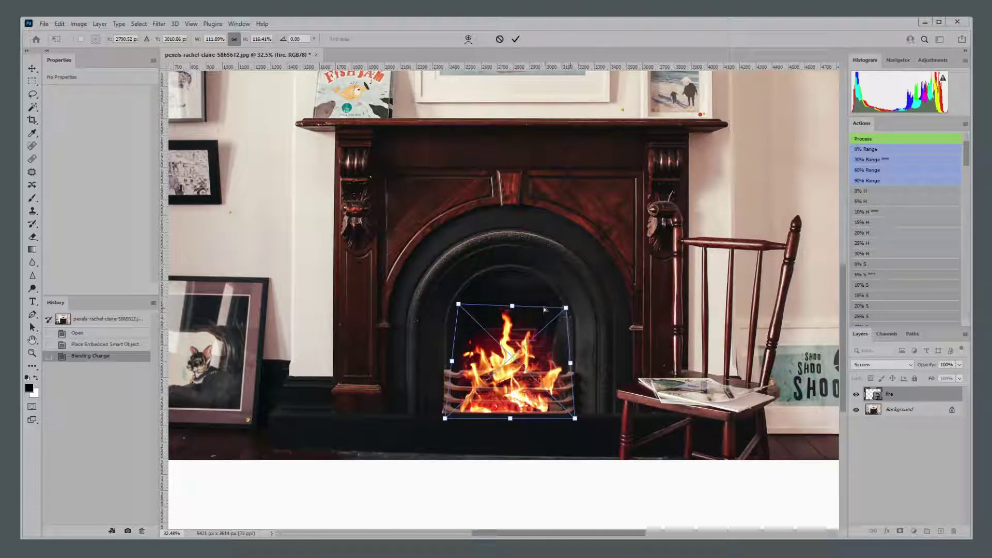
left_click(518, 39)
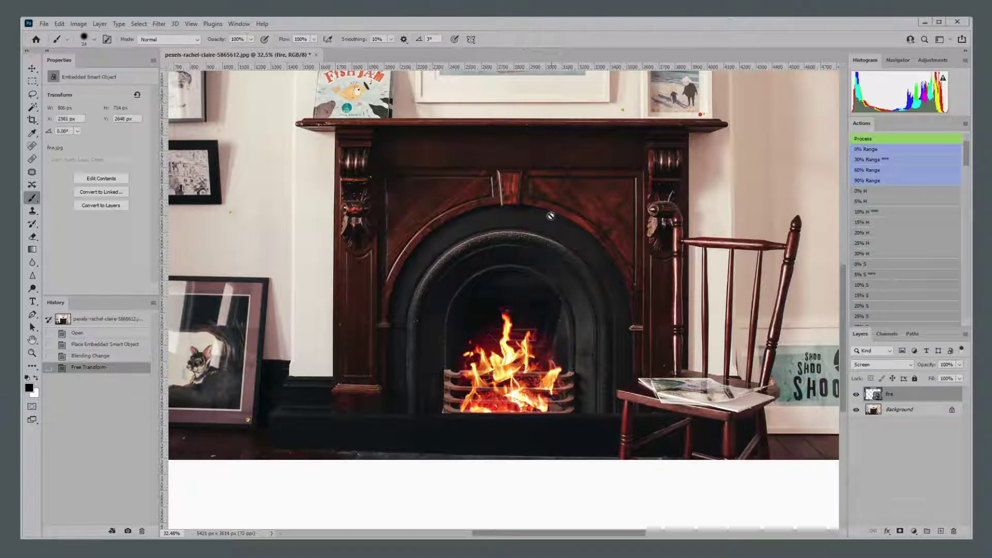
scroll(546, 394, "up", 3)
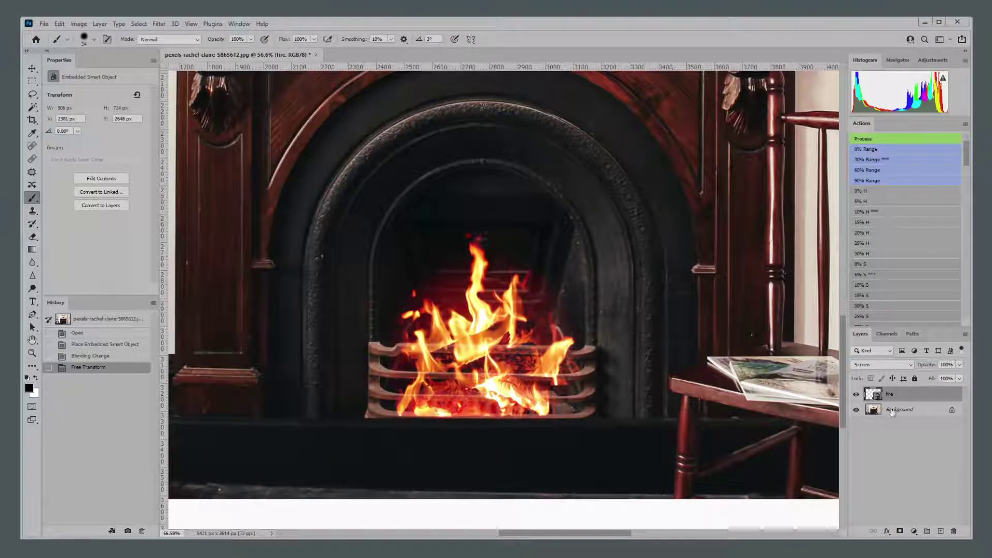
right_click(901, 396)
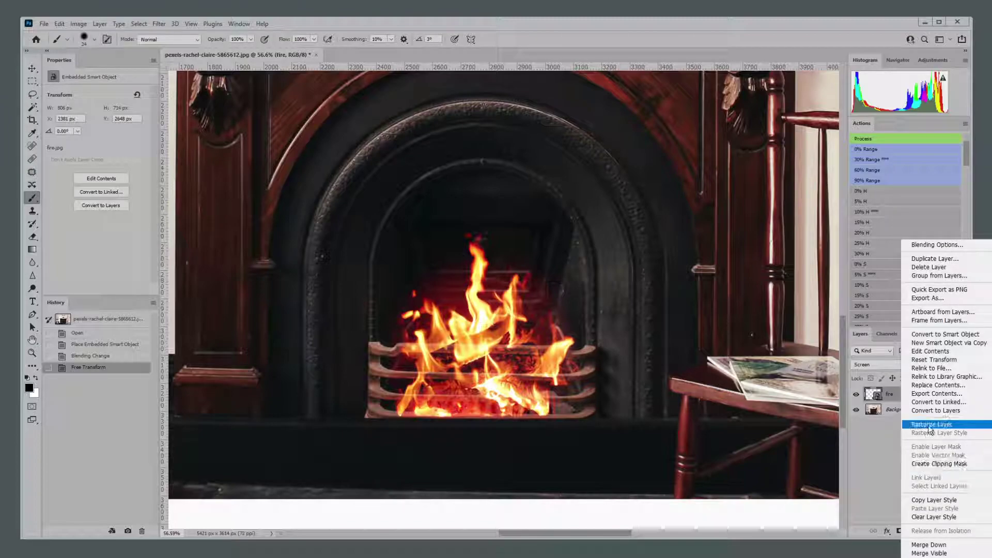
left_click(931, 424)
scroll(411, 364, "up", 3)
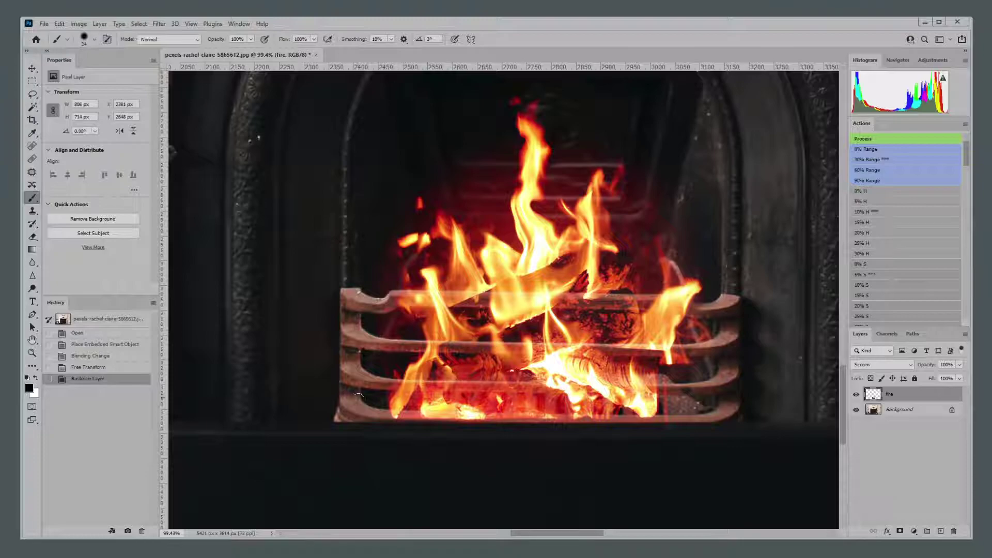
Step: Brush out the flames over the bottom and middle grate bars
mouse_move(391, 419)
left_mouse_down()
mouse_move(671, 423)
mouse_move(349, 389)
left_mouse_up()
left_click_drag(662, 385, 386, 384)
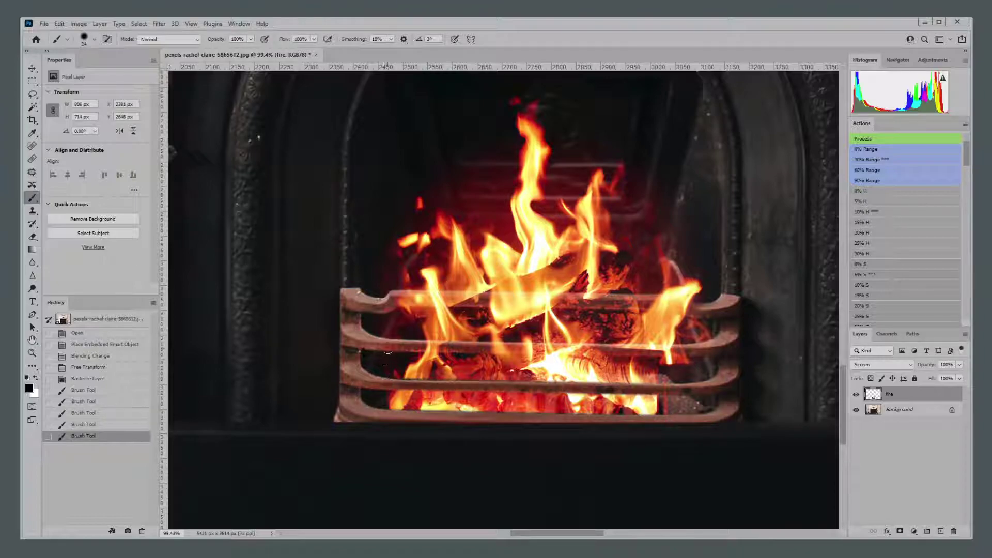
mouse_move(387, 346)
left_mouse_down()
mouse_move(682, 350)
mouse_move(427, 347)
left_mouse_up()
left_click(702, 352)
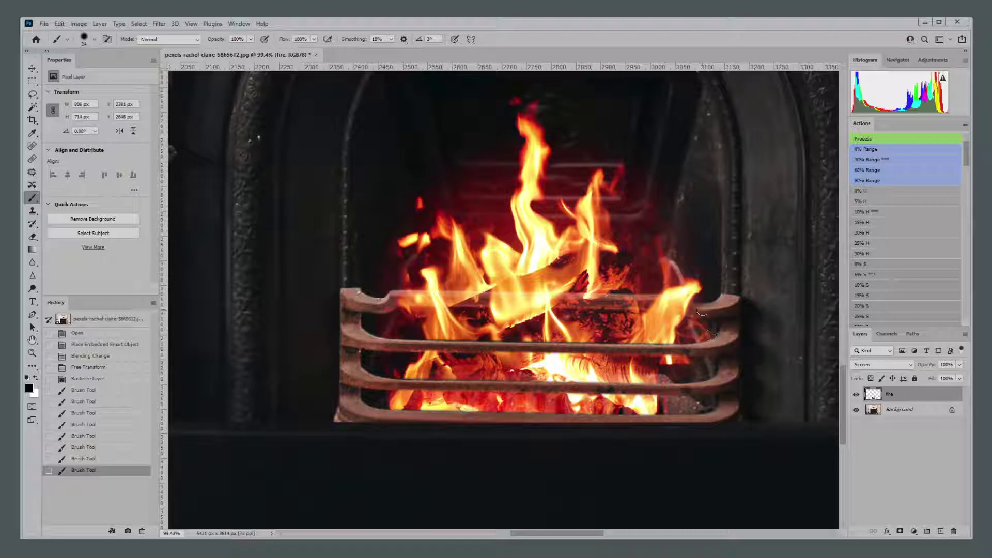
Step: Brush out the flames over the top grate bar and touch up its right end
left_click_drag(701, 312, 506, 307)
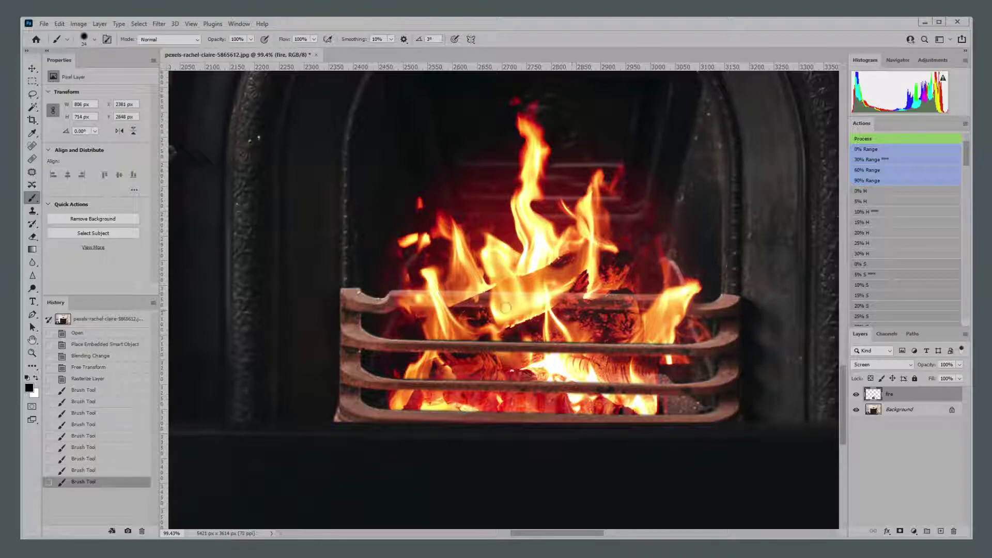
left_click_drag(682, 308, 395, 297)
left_click(679, 299)
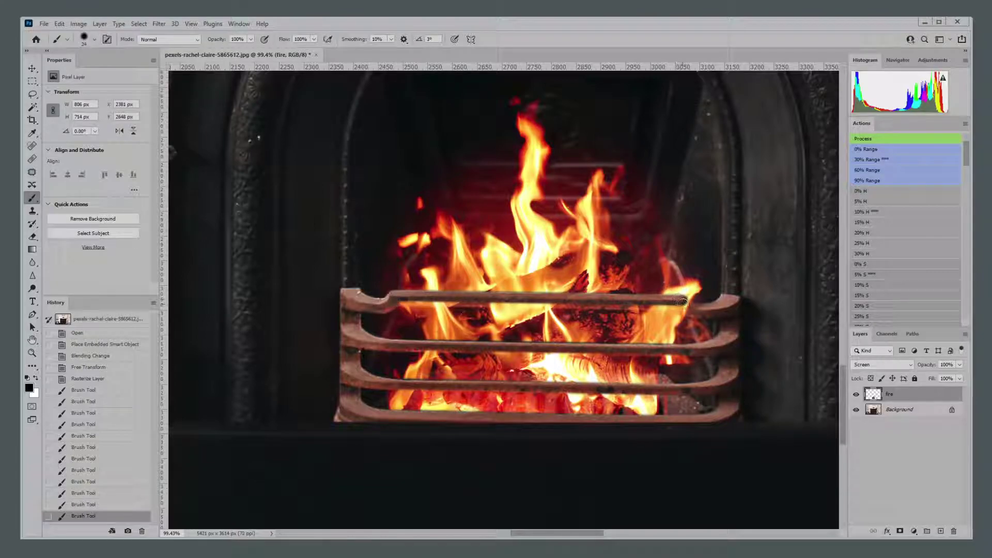
left_click(681, 301)
left_click(682, 305)
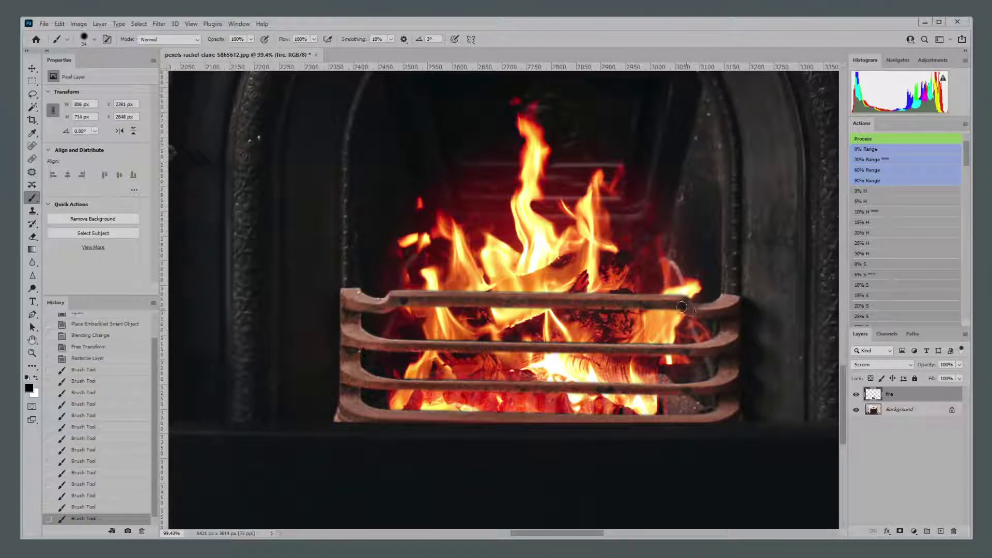
left_click_drag(682, 307, 430, 299)
left_click(393, 302)
scroll(594, 364, "down", 3)
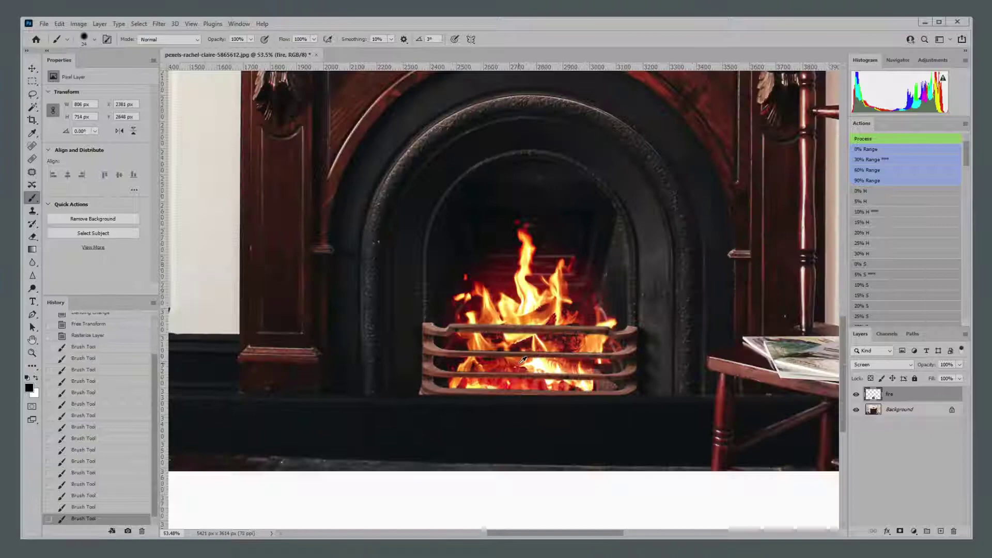
scroll(595, 364, "down", 3)
scroll(595, 364, "down", 2)
scroll(567, 360, "down", 1)
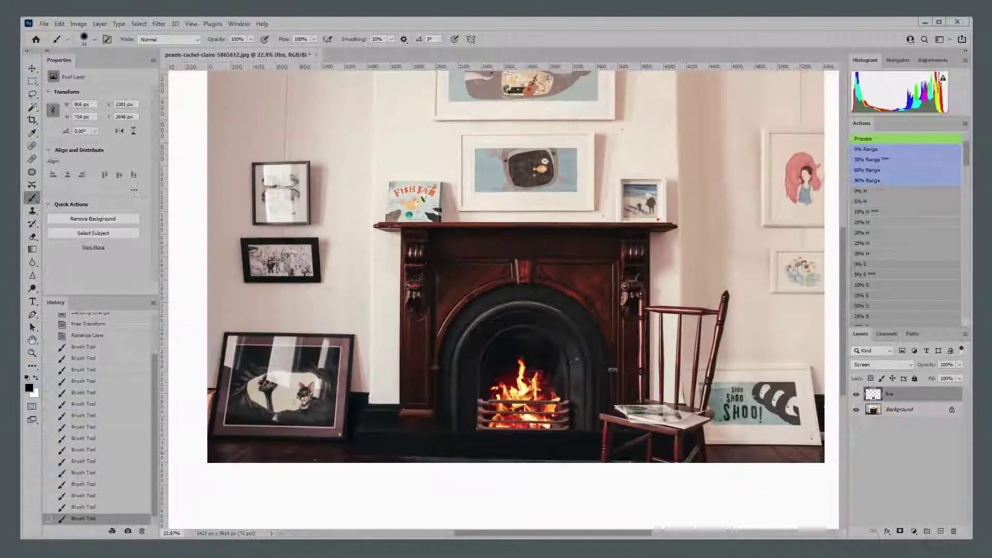
scroll(599, 343, "down", 1)
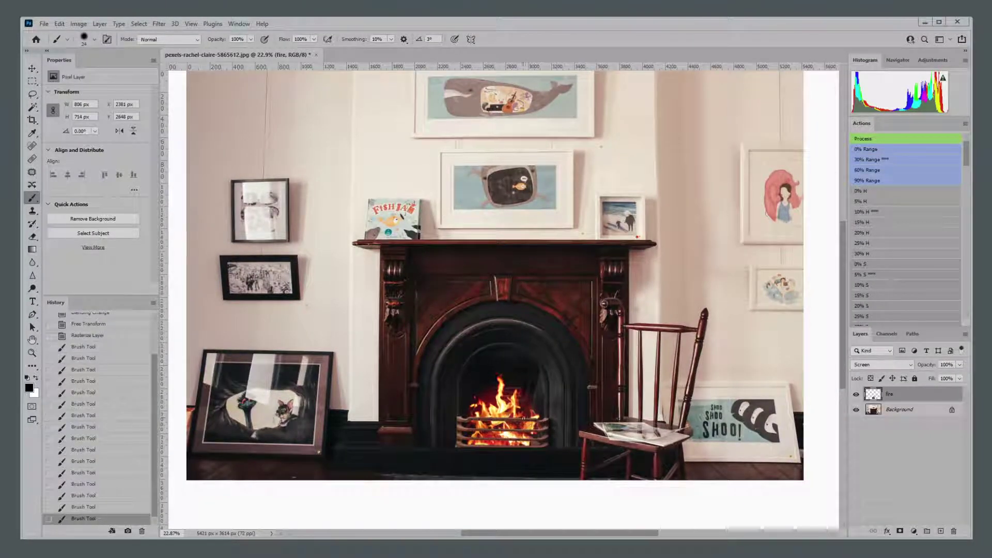
left_click(857, 395)
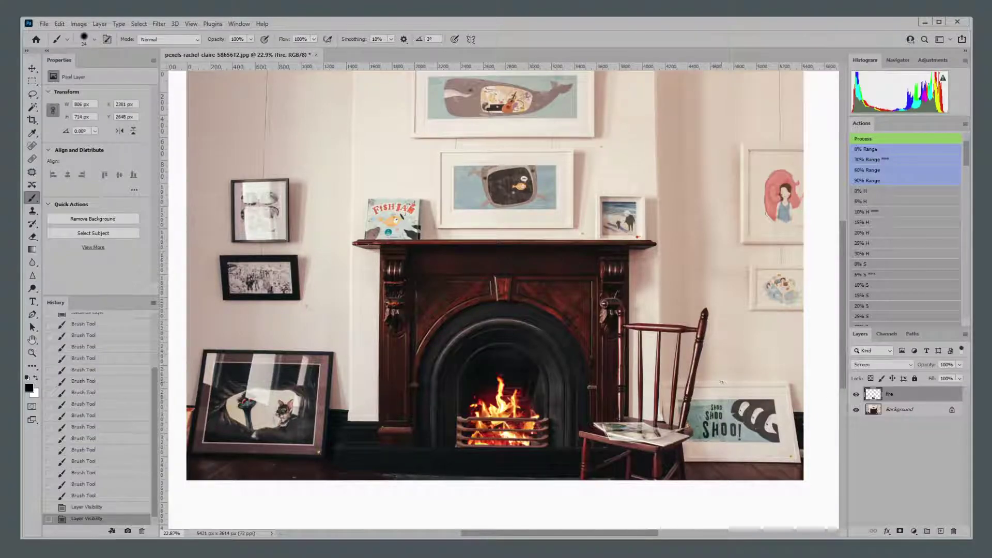